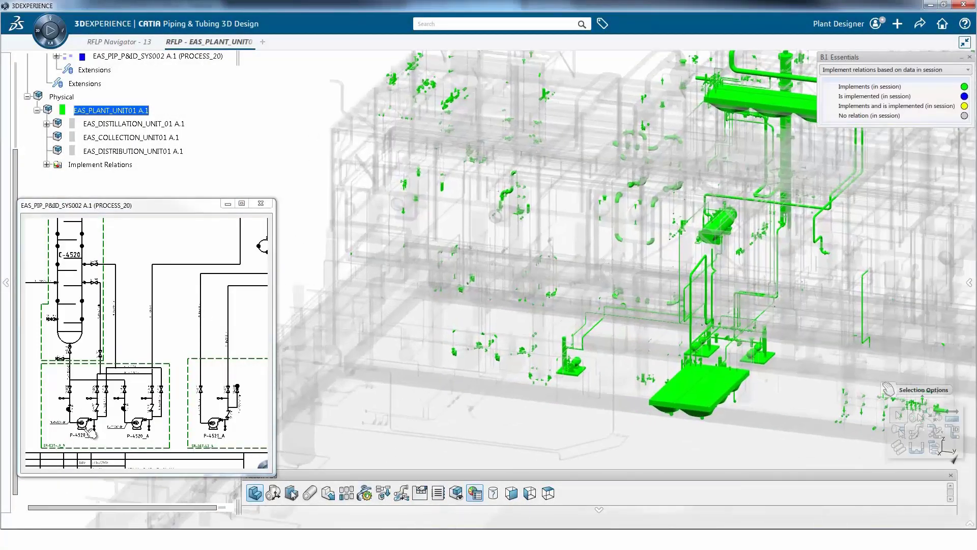
- Locate pump P-4520_B in 3D, show the grid, and shade pipes coloured with see-through equipment
{"action": "left_click", "coordinate": [77, 418]}
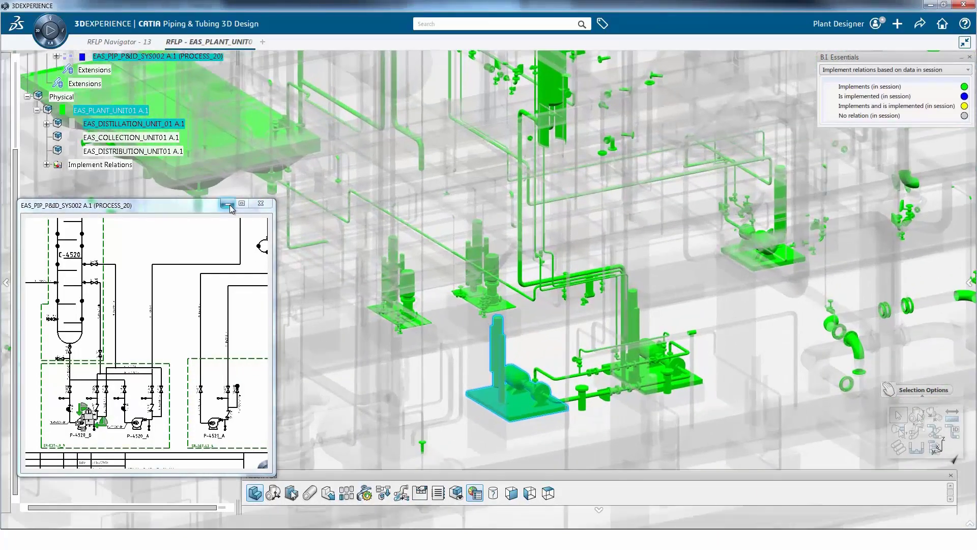
{"action": "left_click", "coordinate": [228, 204]}
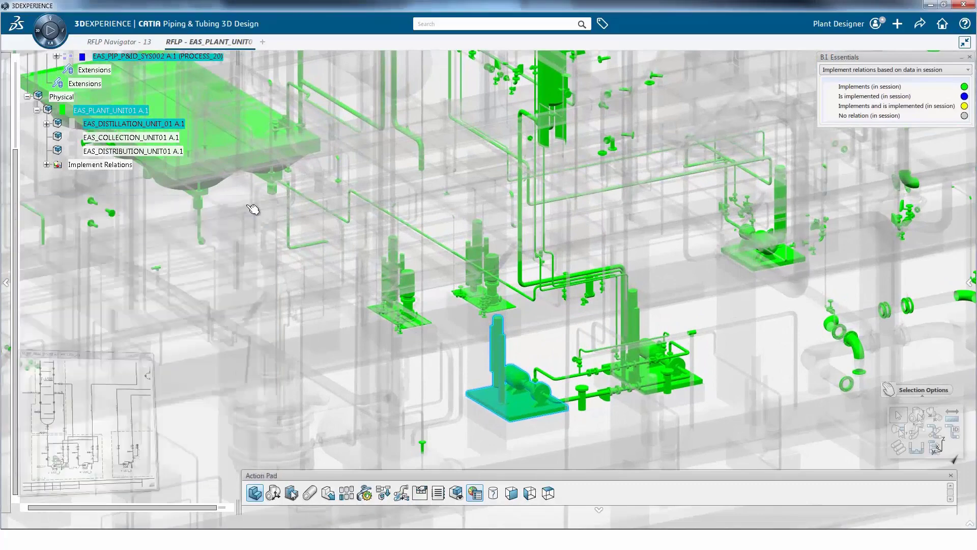
{"action": "left_click", "coordinate": [969, 282]}
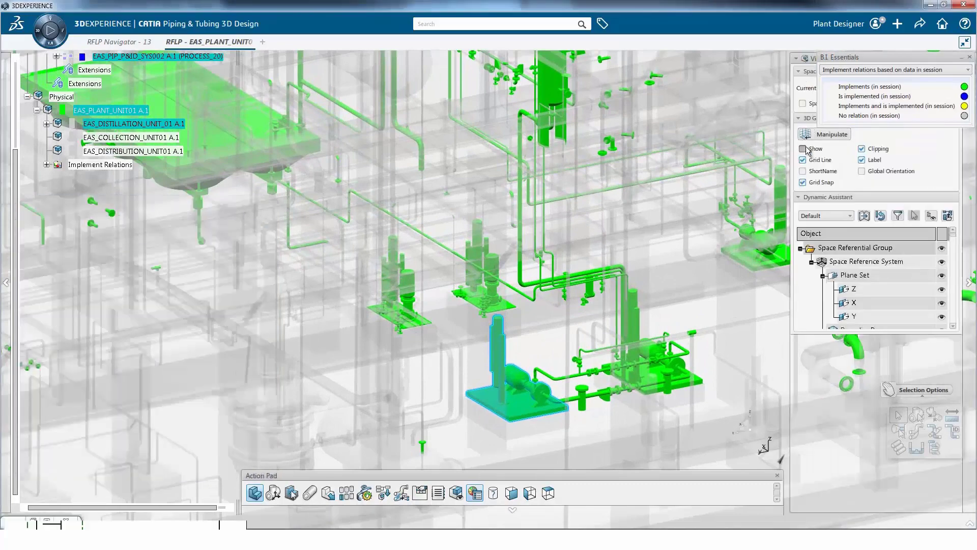
{"action": "left_click", "coordinate": [802, 148]}
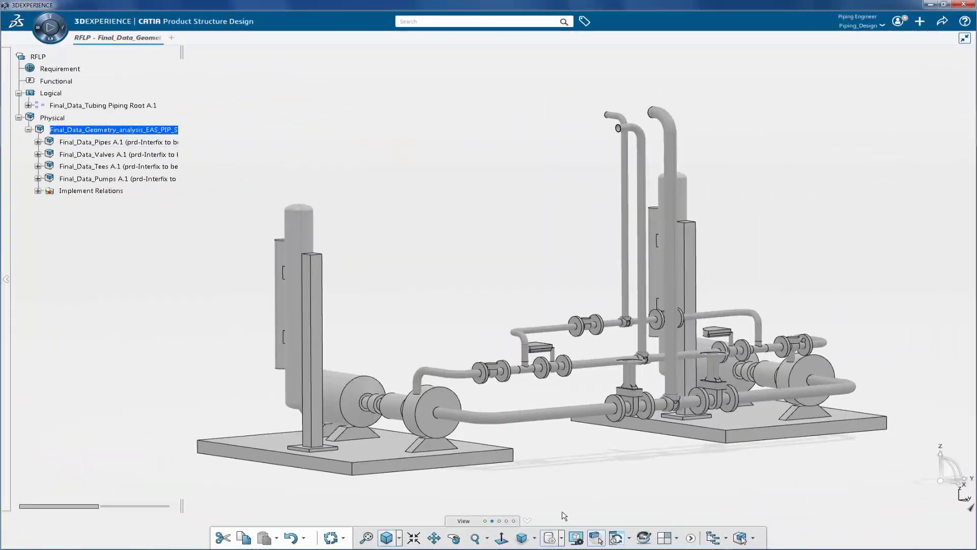
{"action": "left_click", "coordinate": [562, 539]}
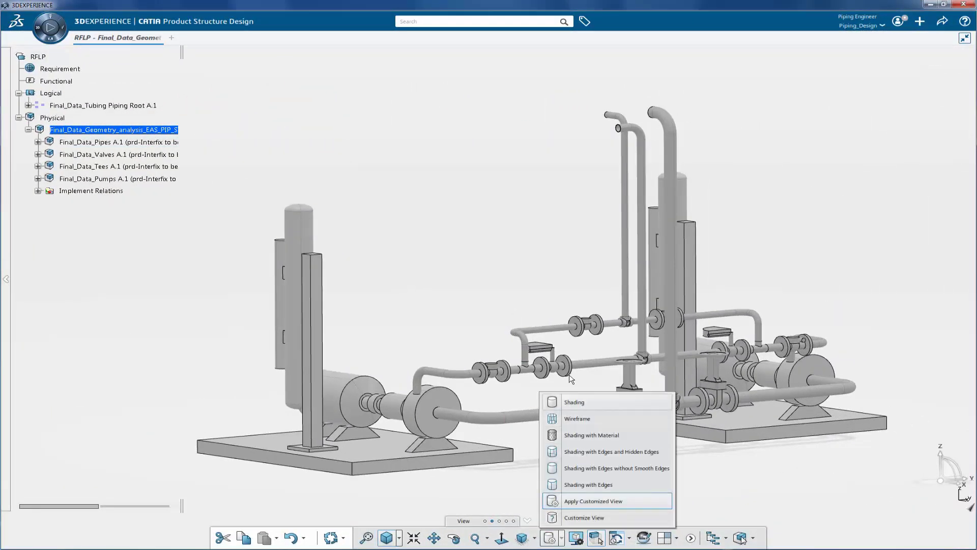
{"action": "left_click", "coordinate": [579, 402]}
- Open the tubing piping root's logical diagram, then the piping model's MainModel behavior diagram
{"action": "double_click", "coordinate": [129, 105]}
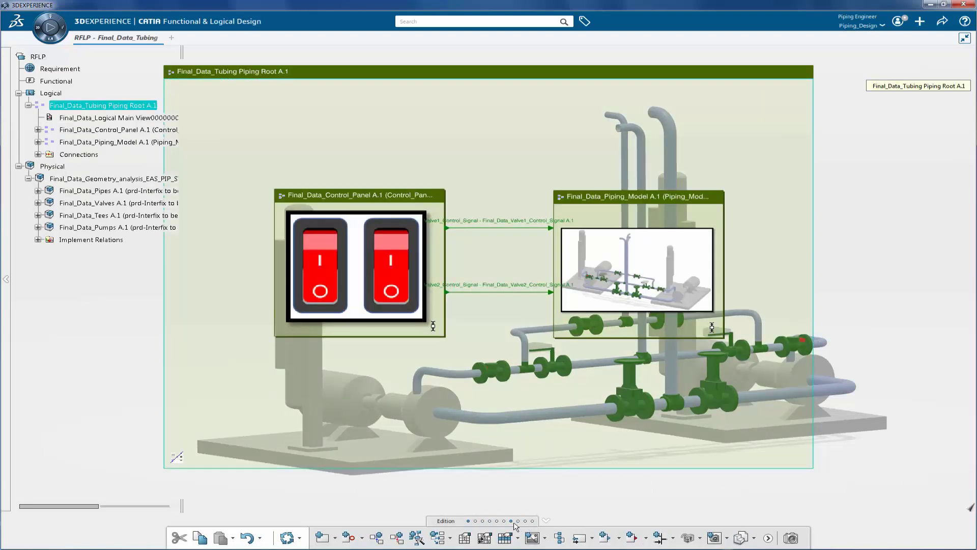
{"action": "left_click", "coordinate": [514, 521]}
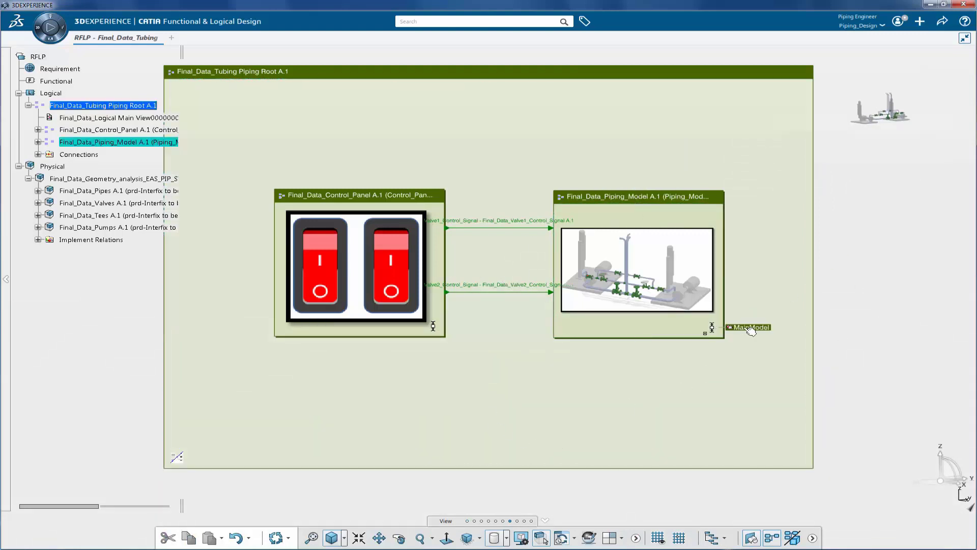
{"action": "double_click", "coordinate": [696, 350]}
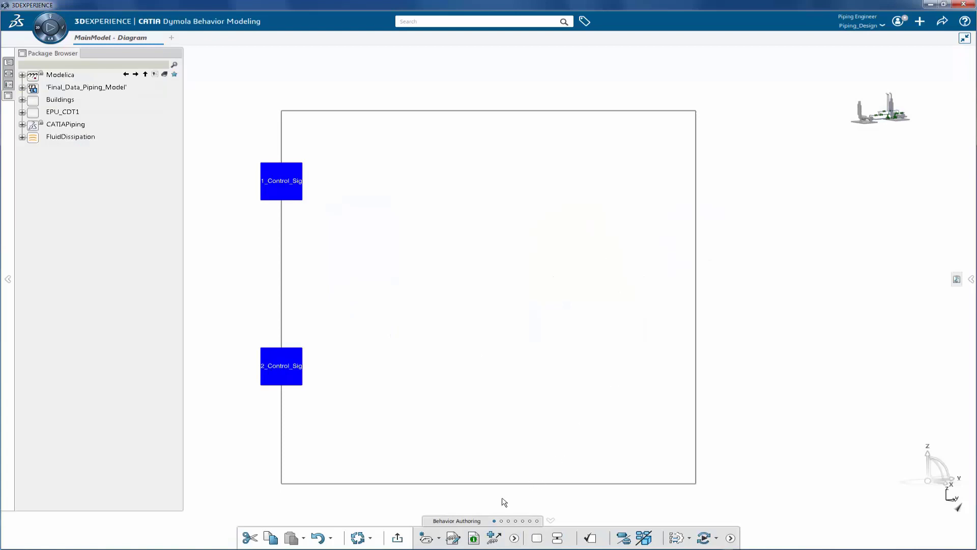
{"action": "left_click", "coordinate": [500, 521]}
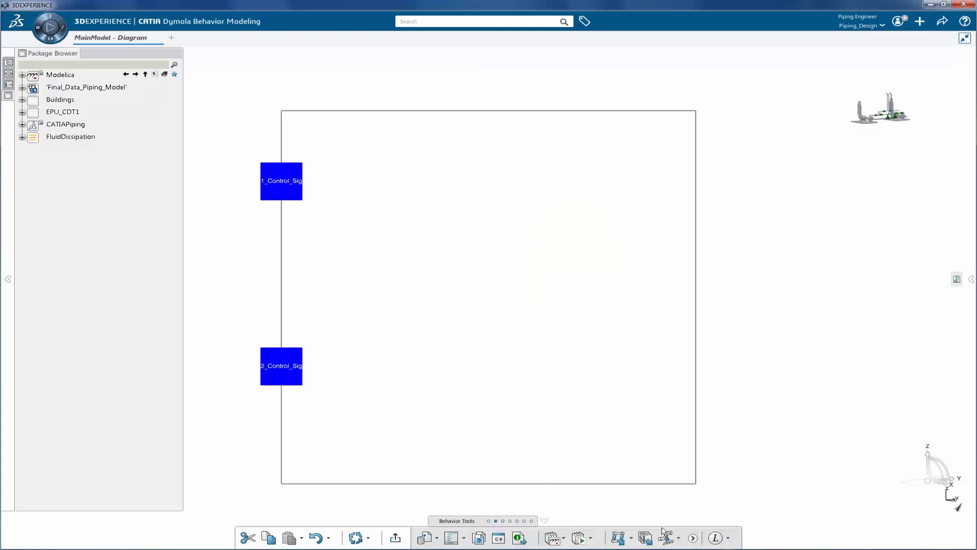
{"action": "left_click", "coordinate": [681, 540]}
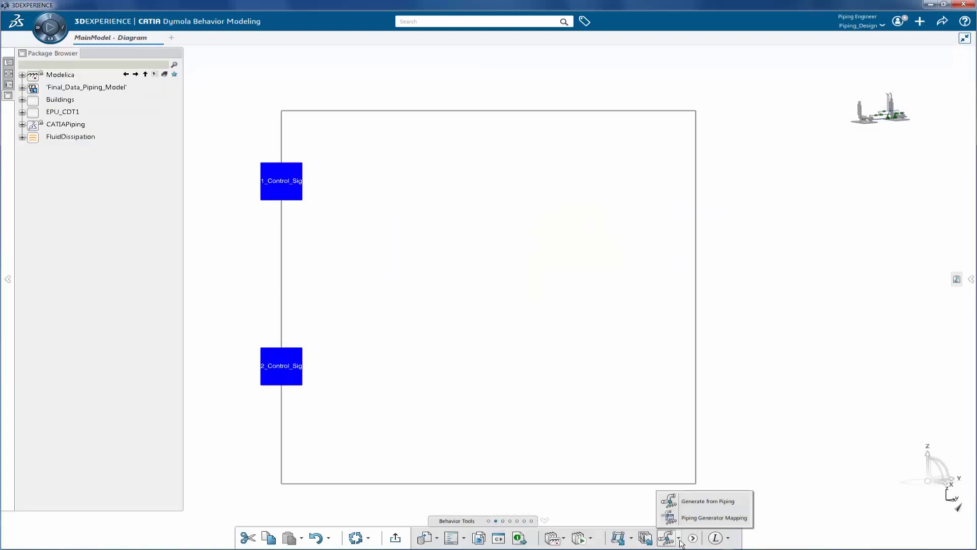
{"action": "left_click", "coordinate": [690, 517]}
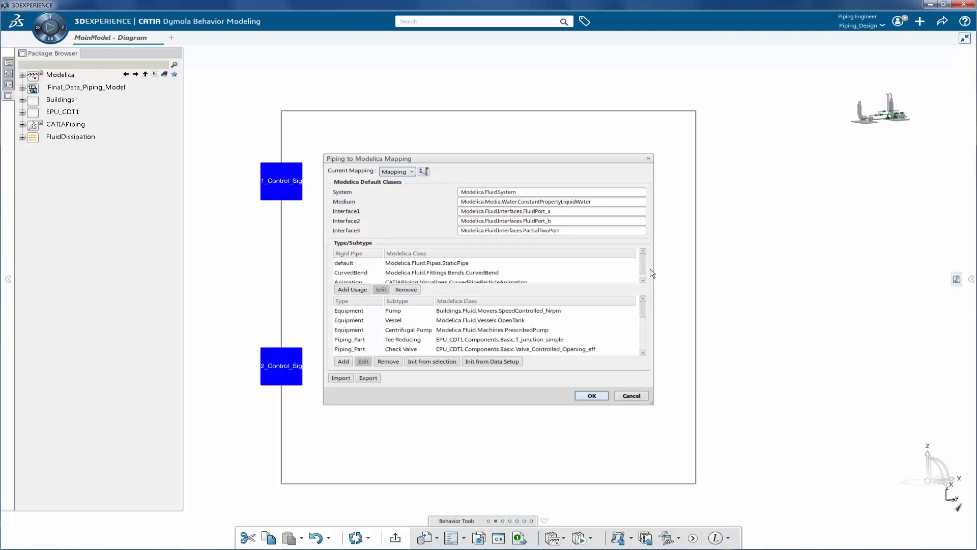
{"action": "scroll", "coordinate": [644, 272], "scroll_direction": "down", "scroll_amount": 1}
{"action": "left_click_drag", "start_coordinate": [644, 313], "coordinate": [647, 351]}
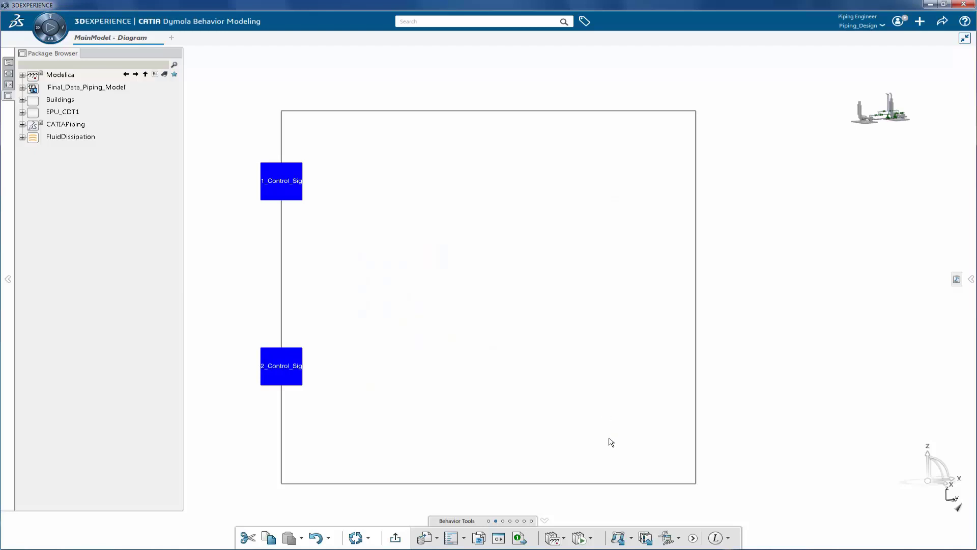
- Start Generate from Piping with class name Pipe_Model_Work inserted in Final_Data_Piping_Model
{"action": "left_click", "coordinate": [679, 537]}
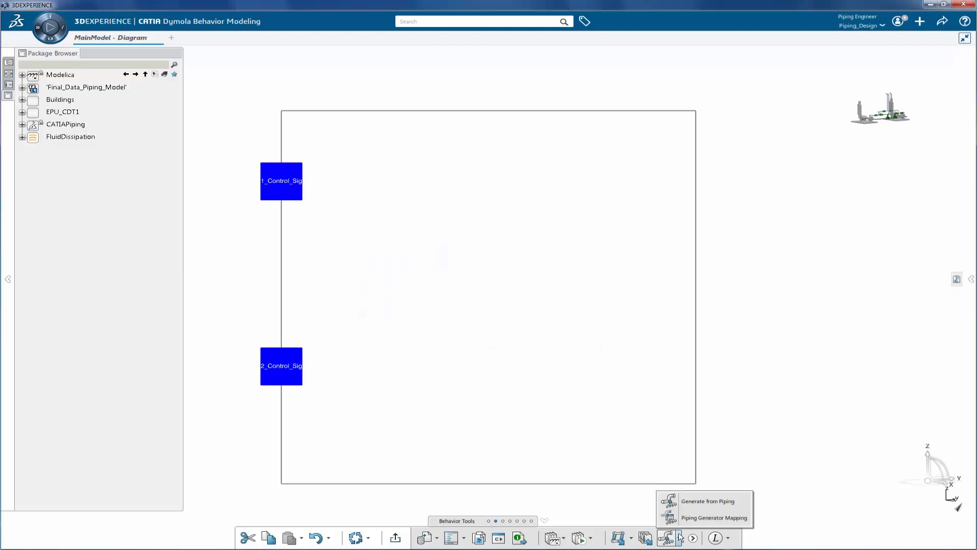
{"action": "left_click", "coordinate": [691, 506]}
{"action": "key", "text": "ctrl+a"}
{"action": "type", "text": "Pipe_Model_Work"}
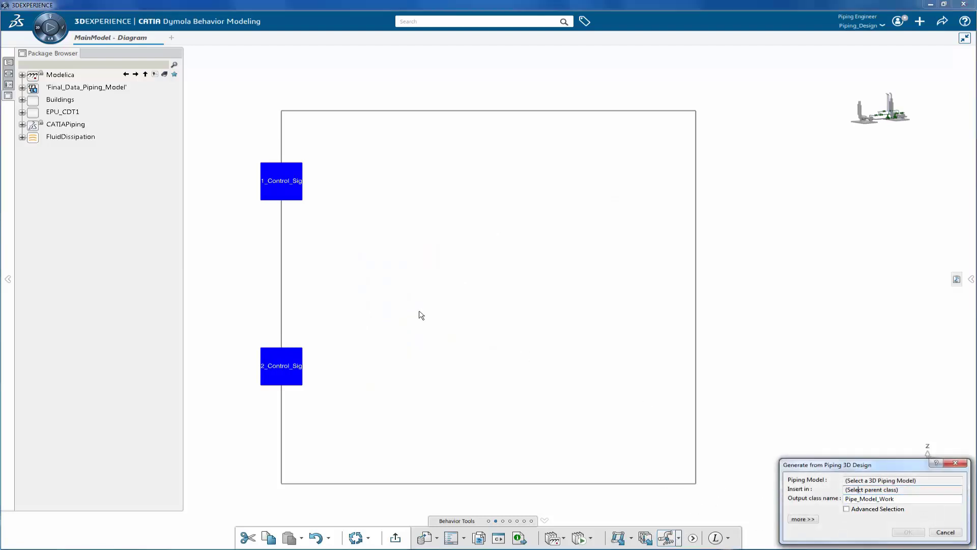
{"action": "left_click", "coordinate": [61, 89]}
- Pick the piping geometry from the product tree, keep Force-based layout, and generate the model
{"action": "left_click", "coordinate": [9, 63]}
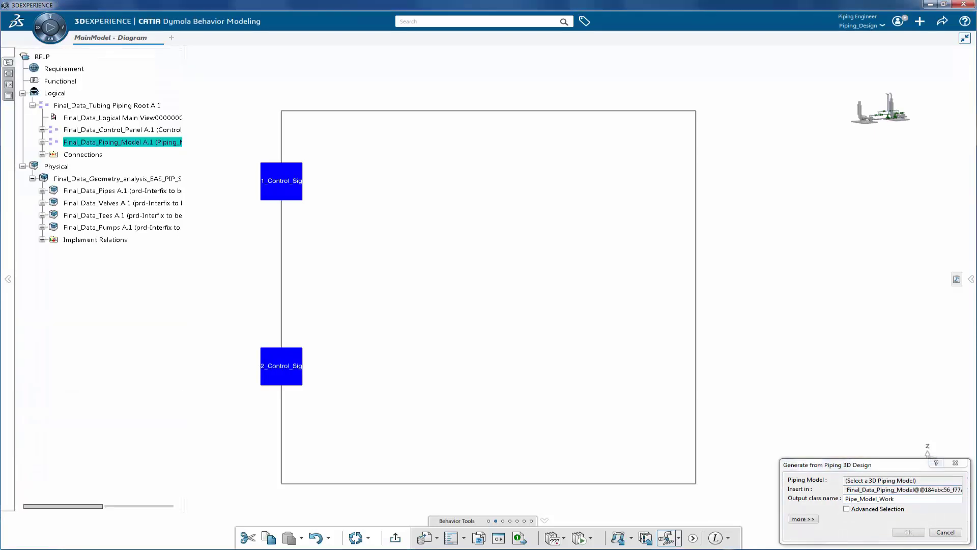
{"action": "left_click", "coordinate": [89, 178]}
{"action": "left_click", "coordinate": [12, 96]}
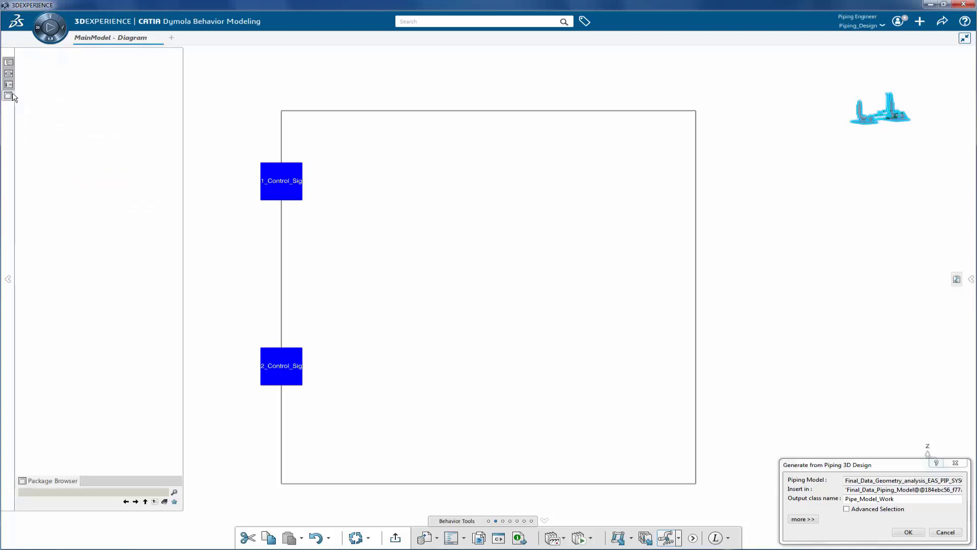
{"action": "left_click", "coordinate": [811, 519]}
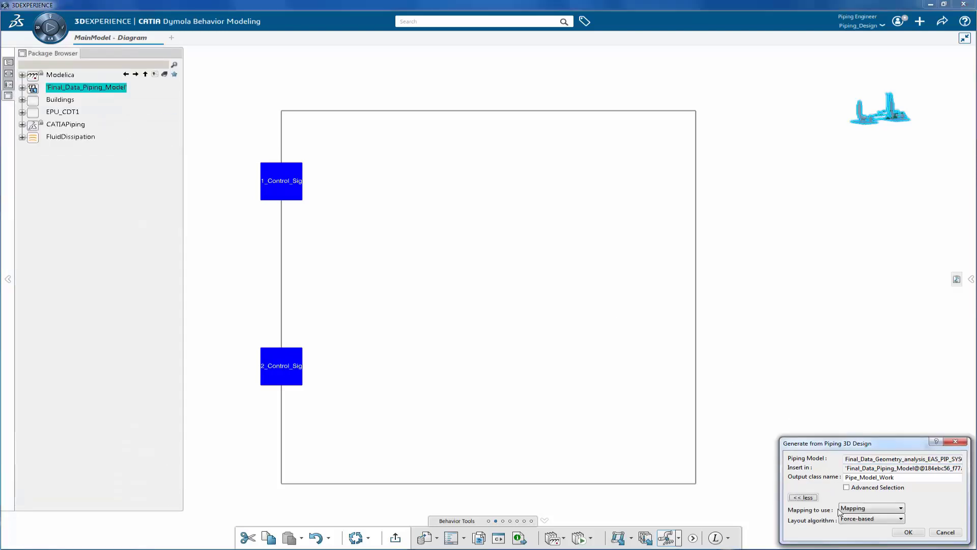
{"action": "left_click", "coordinate": [870, 519]}
{"action": "left_click", "coordinate": [867, 528]}
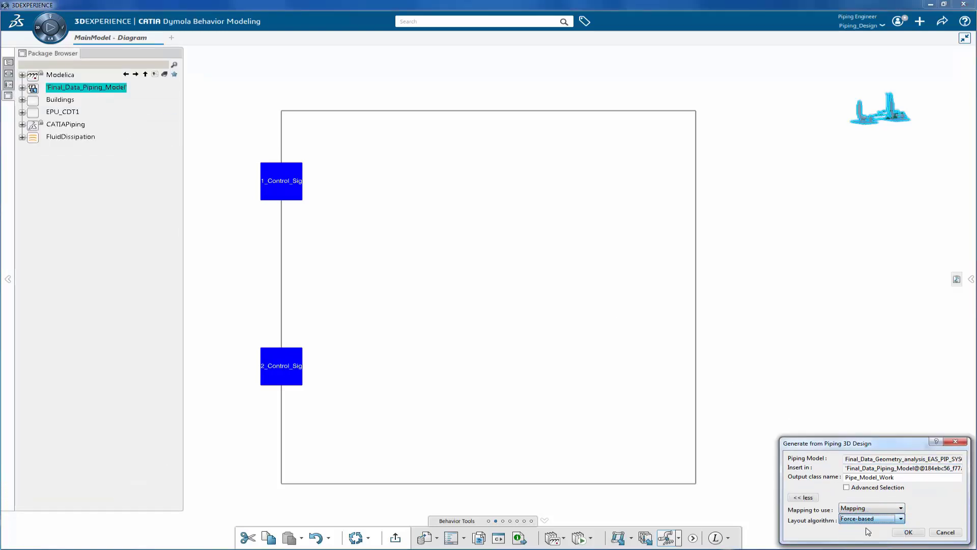
{"action": "left_click", "coordinate": [908, 532]}
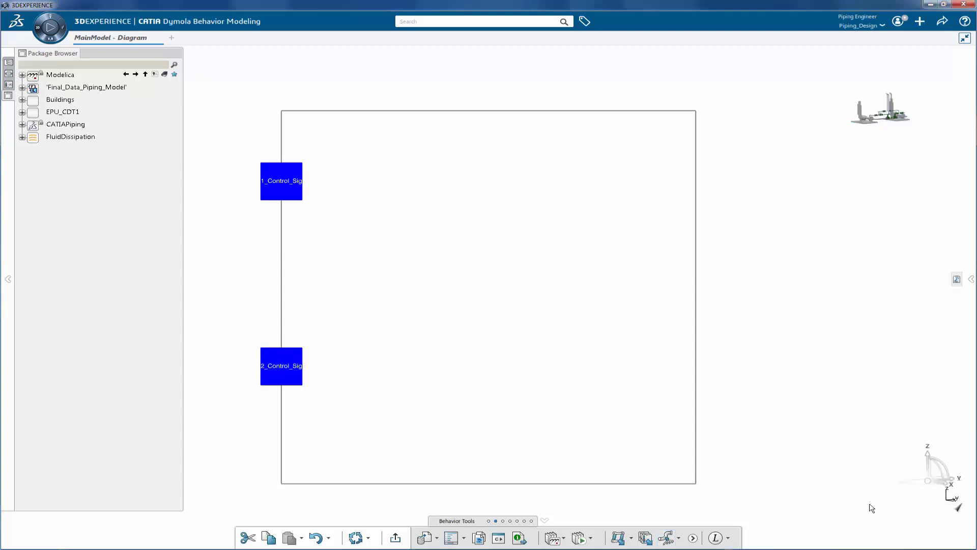
- Drop Pipe_Model_Work from Final_Data_Piping_Model into MainModel and open its piping diagram
{"action": "left_click", "coordinate": [22, 87]}
{"action": "left_click_drag", "start_coordinate": [82, 148], "coordinate": [593, 328]}
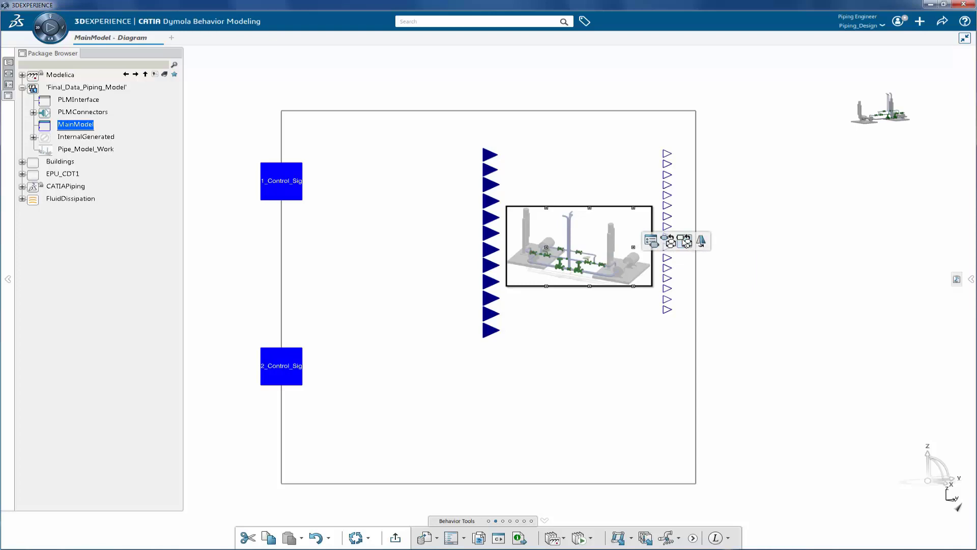
{"action": "left_click", "coordinate": [676, 240]}
{"action": "middle_click_drag", "start_coordinate": [434, 388], "coordinate": [500, 191]}
{"action": "middle_click_drag", "start_coordinate": [551, 210], "coordinate": [371, 214]}
{"action": "middle_click_drag", "start_coordinate": [506, 219], "coordinate": [380, 228]}
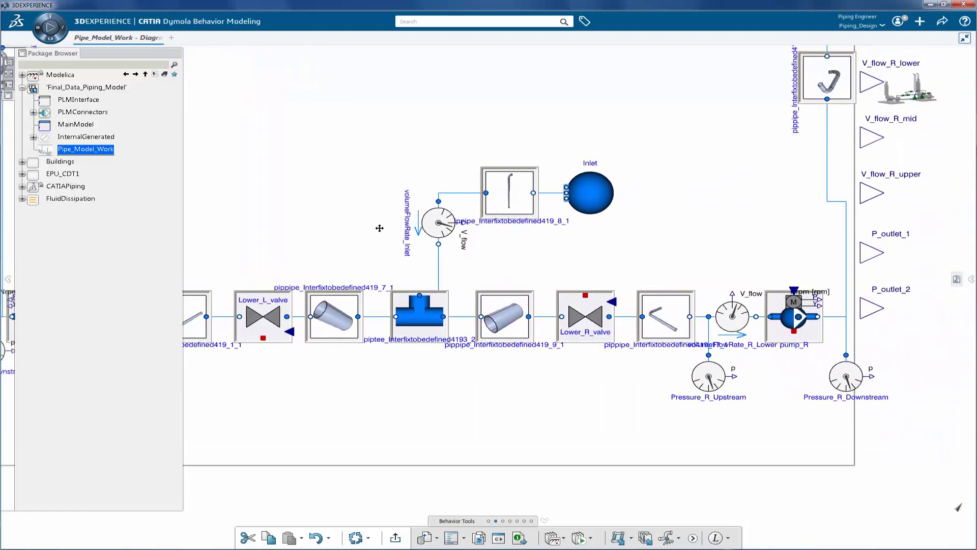
{"action": "left_click", "coordinate": [792, 322]}
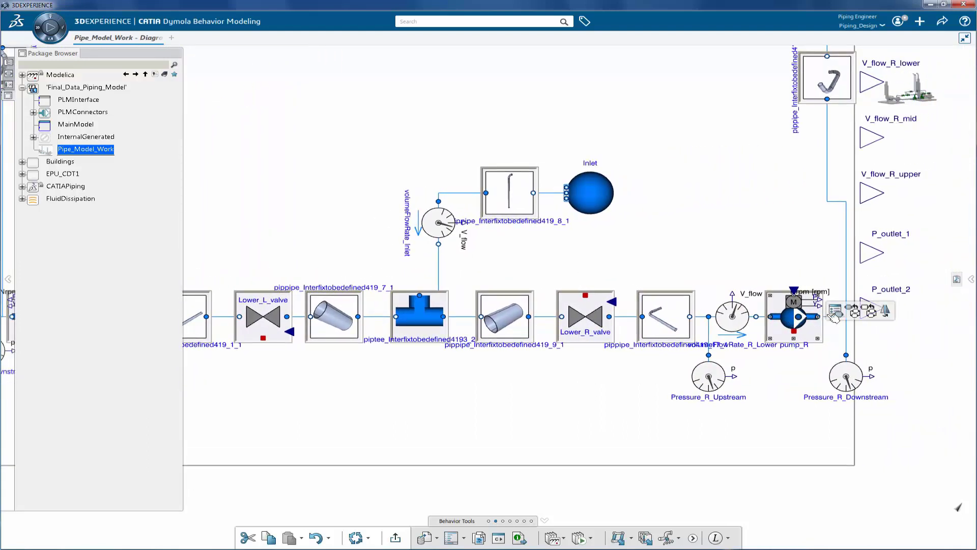
{"action": "left_click", "coordinate": [835, 310]}
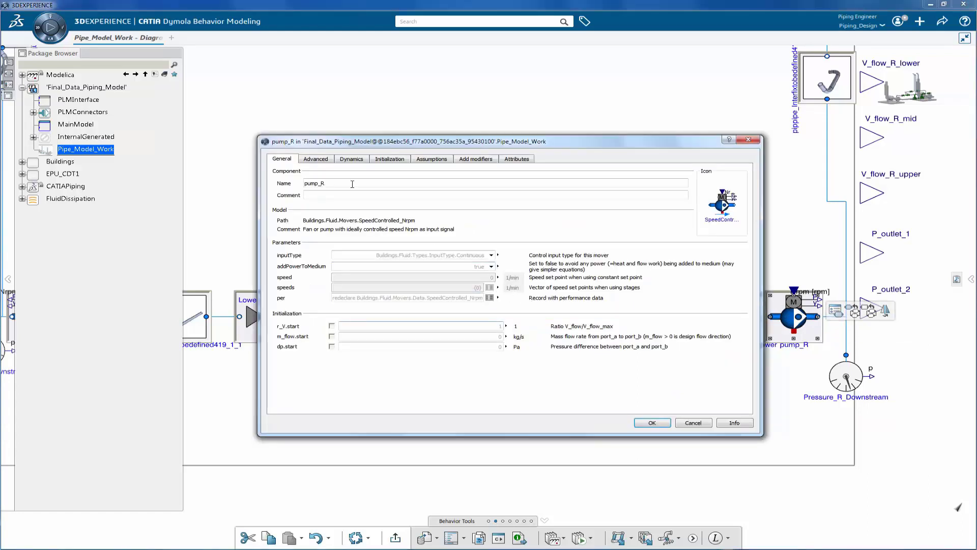
{"action": "left_click", "coordinate": [311, 160]}
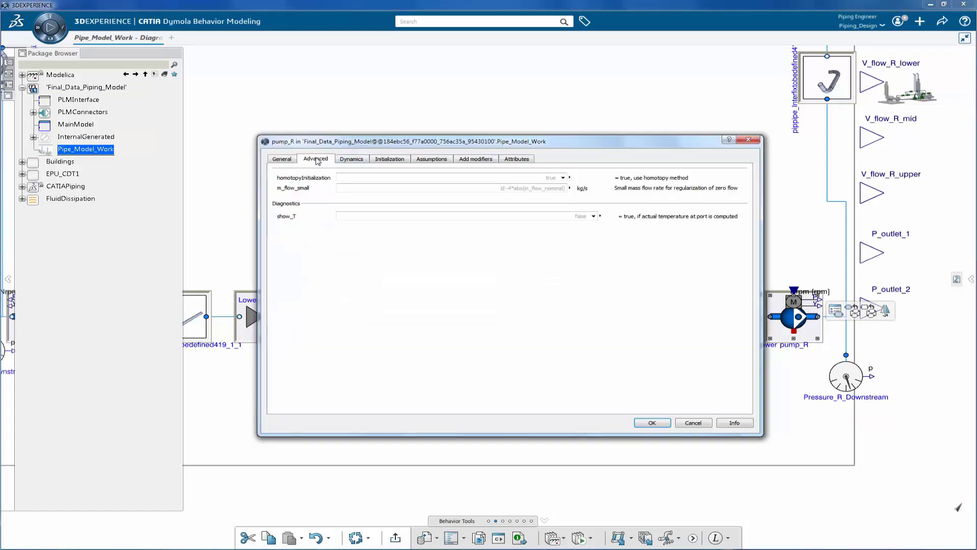
{"action": "left_click", "coordinate": [354, 160]}
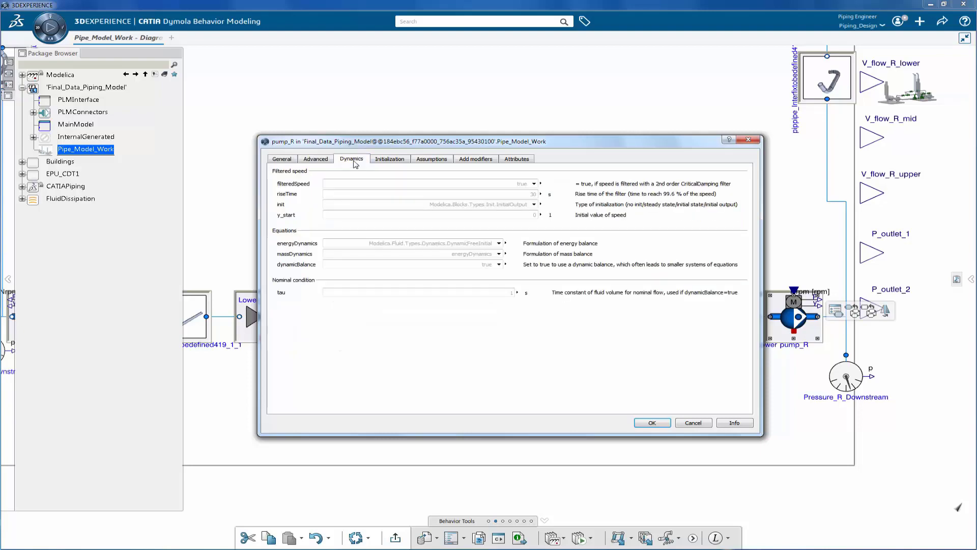
{"action": "left_click", "coordinate": [652, 422]}
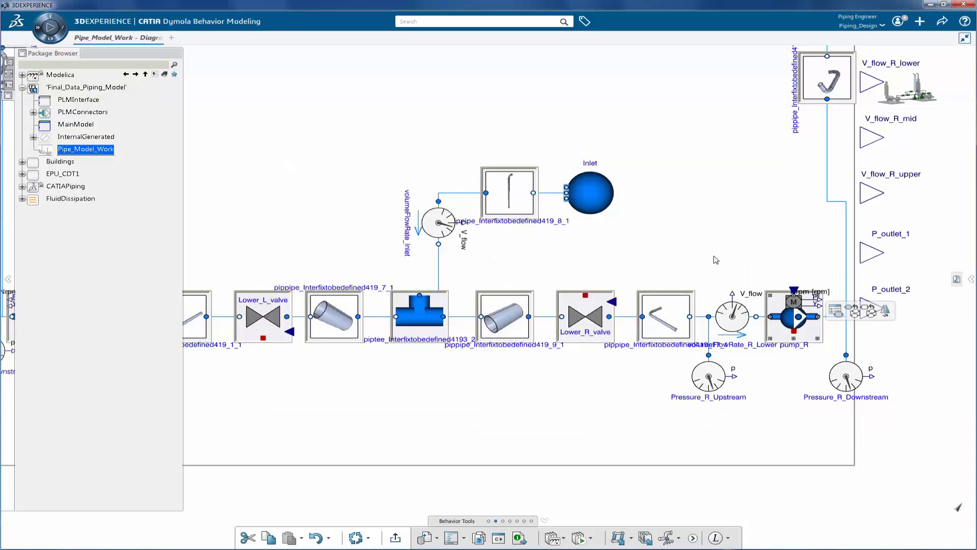
{"action": "scroll", "coordinate": [713, 244], "scroll_direction": "up", "scroll_amount": 3}
{"action": "scroll", "coordinate": [682, 305], "scroll_direction": "up", "scroll_amount": 5}
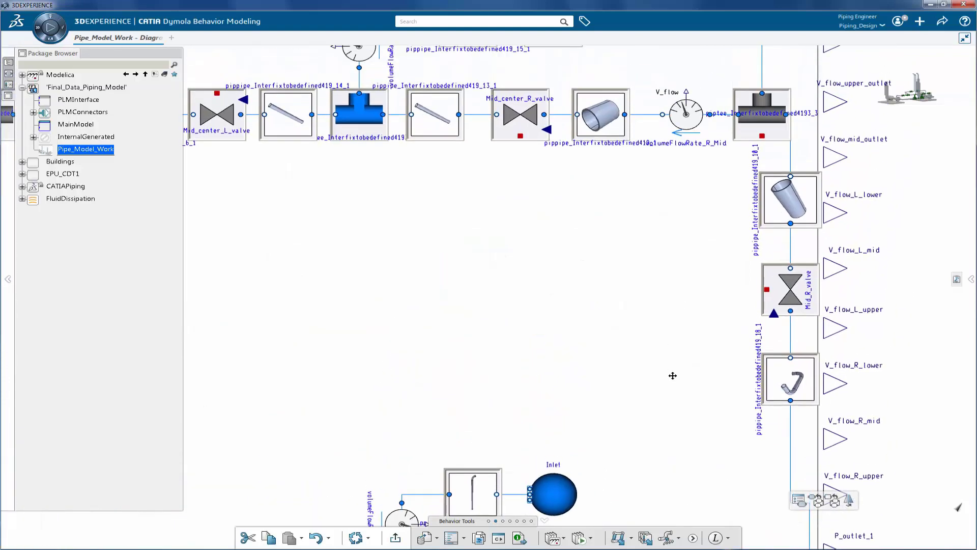
{"action": "middle_click_drag", "start_coordinate": [503, 298], "coordinate": [735, 384]}
{"action": "middle_click_drag", "start_coordinate": [510, 337], "coordinate": [535, 338]}
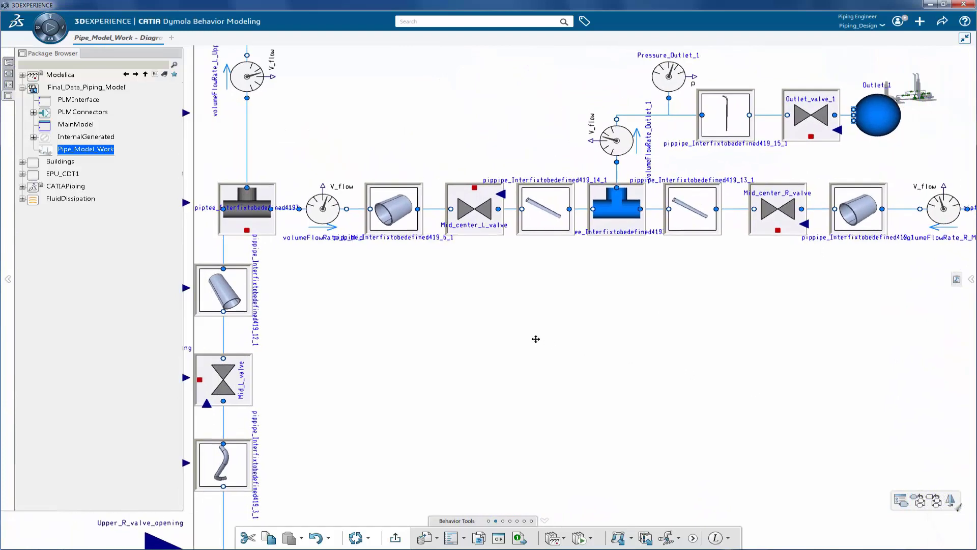
{"action": "left_click", "coordinate": [566, 213]}
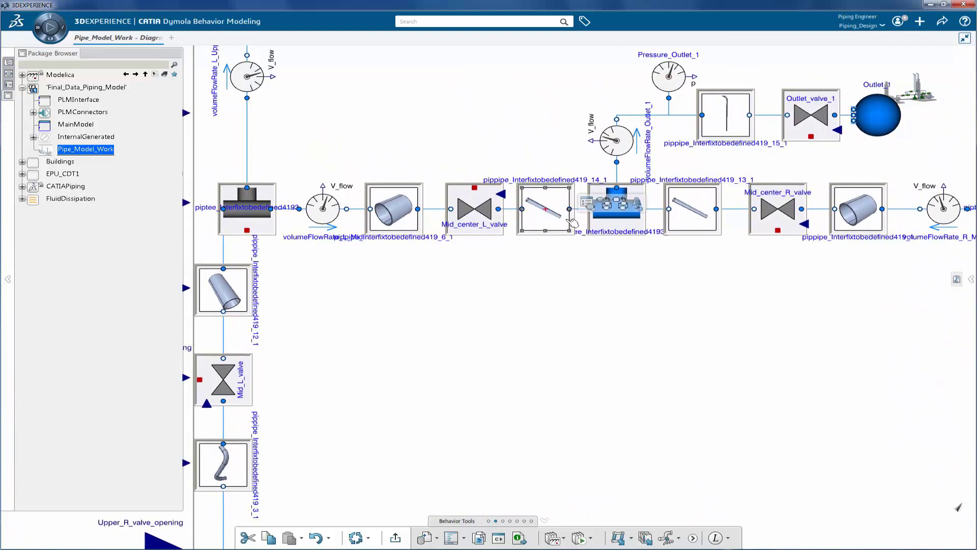
- Check the selected pipe's diameter and roughness, accept them, and survey all the pipe rows
{"action": "left_click", "coordinate": [586, 206]}
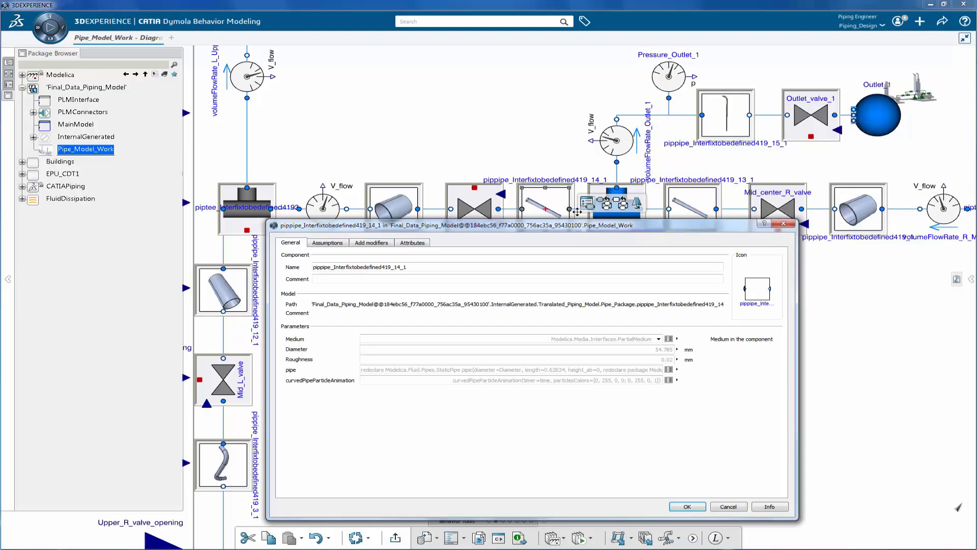
{"action": "left_click", "coordinate": [687, 506]}
{"action": "middle_click_drag", "start_coordinate": [440, 304], "coordinate": [454, 452]}
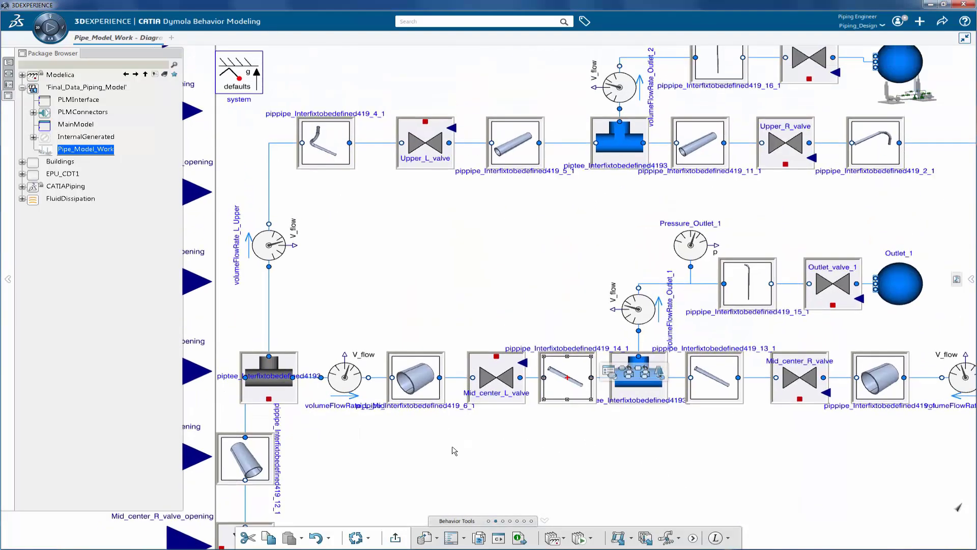
{"action": "middle_click_drag", "start_coordinate": [522, 291], "coordinate": [383, 321]}
{"action": "scroll", "coordinate": [484, 310], "scroll_direction": "down", "scroll_amount": 5}
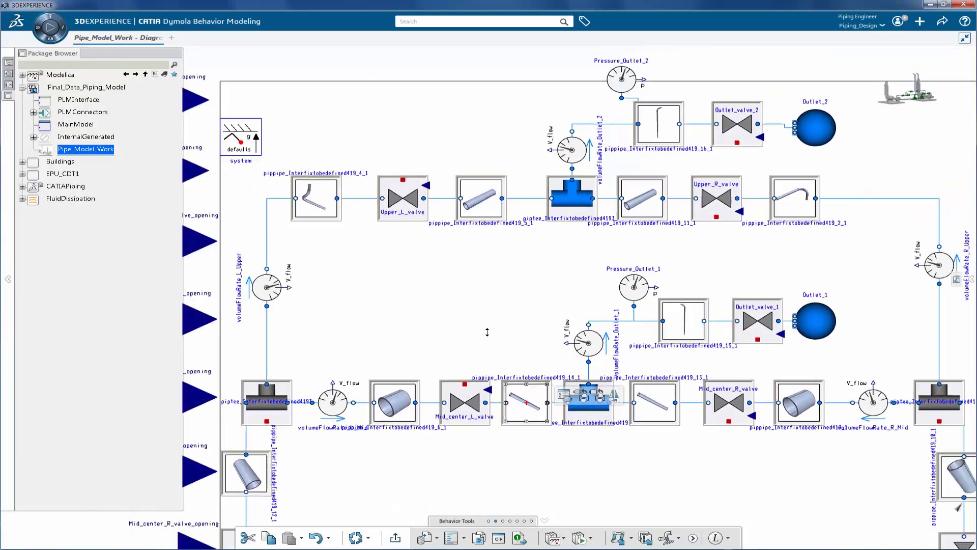
{"action": "middle_click_drag", "start_coordinate": [510, 404], "coordinate": [493, 283]}
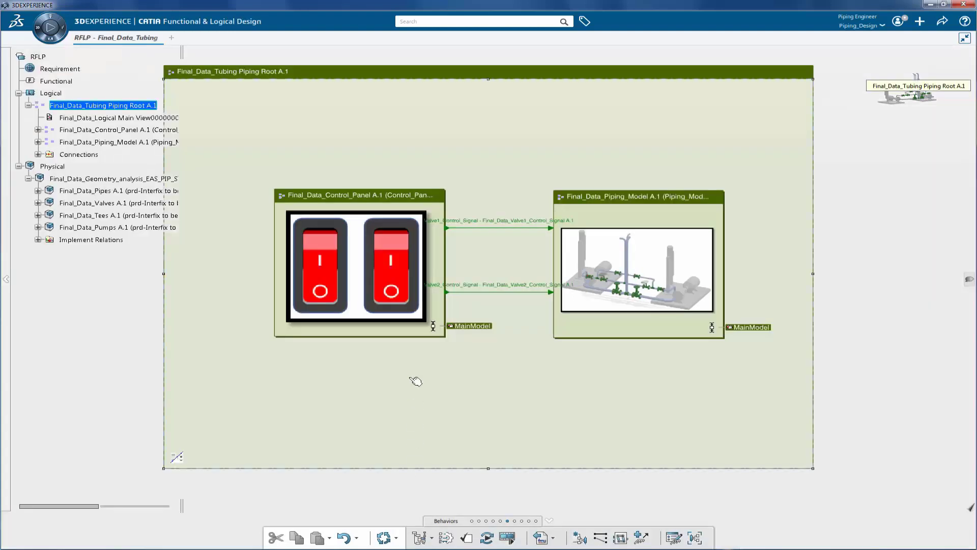
{"action": "double_click", "coordinate": [482, 326]}
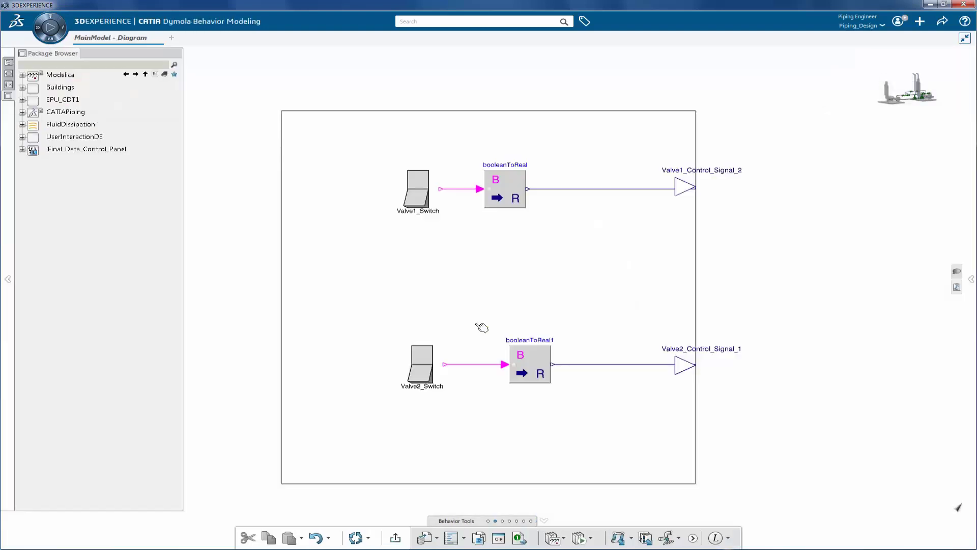
{"action": "left_click", "coordinate": [428, 203]}
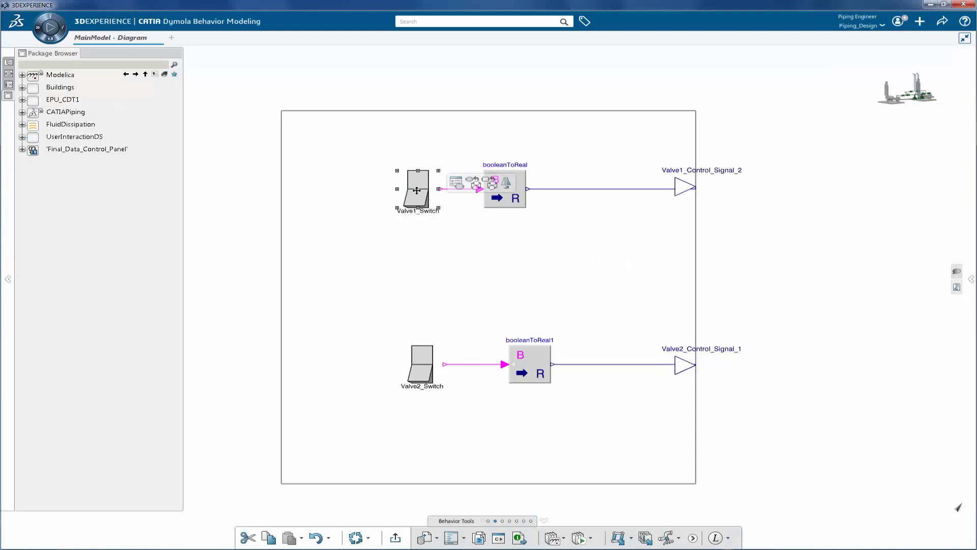
{"action": "left_click", "coordinate": [436, 362]}
{"action": "left_click", "coordinate": [488, 293]}
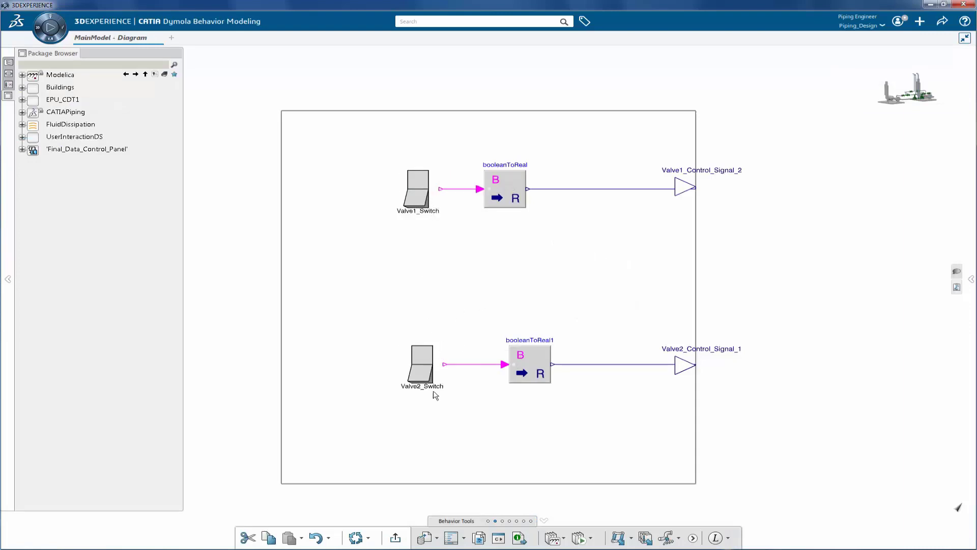
{"action": "left_click", "coordinate": [395, 537]}
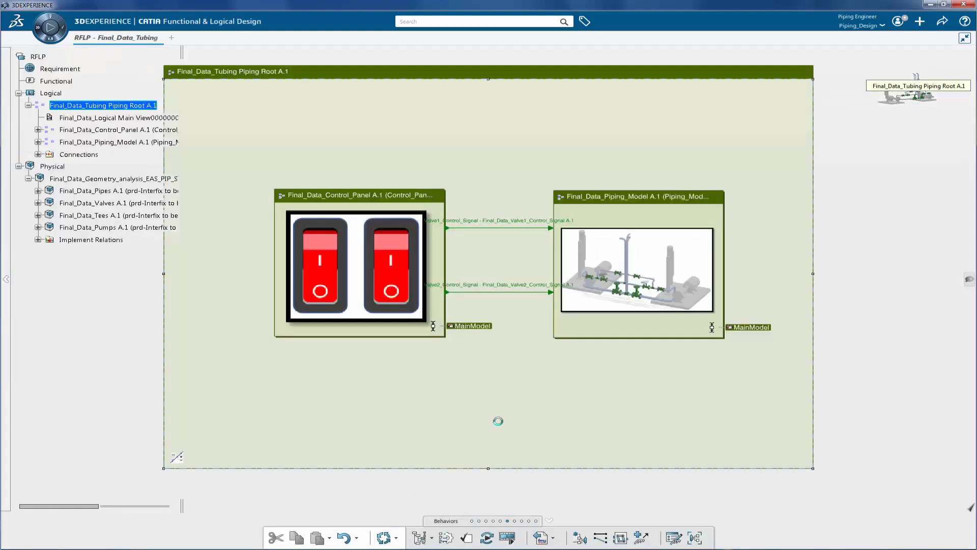
- Keep a 100 s stop time with 0.01 s output steps, then launch the tubing root simulation
{"action": "left_click", "coordinate": [447, 535]}
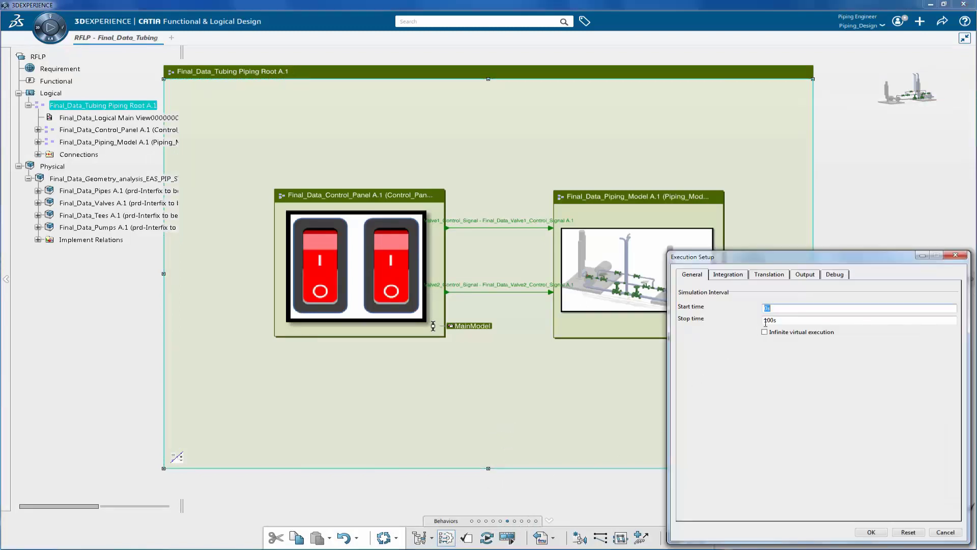
{"action": "left_click", "coordinate": [724, 277]}
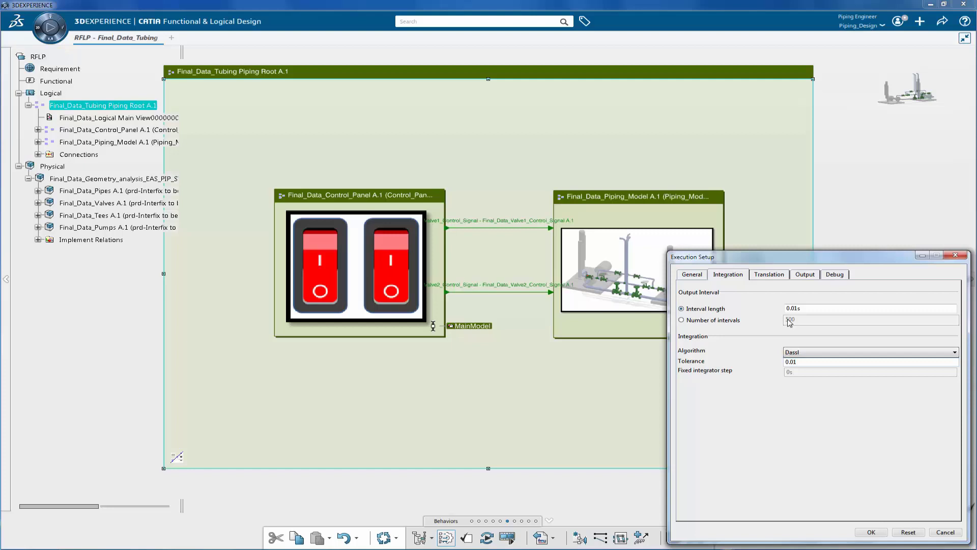
{"action": "left_click", "coordinate": [871, 532]}
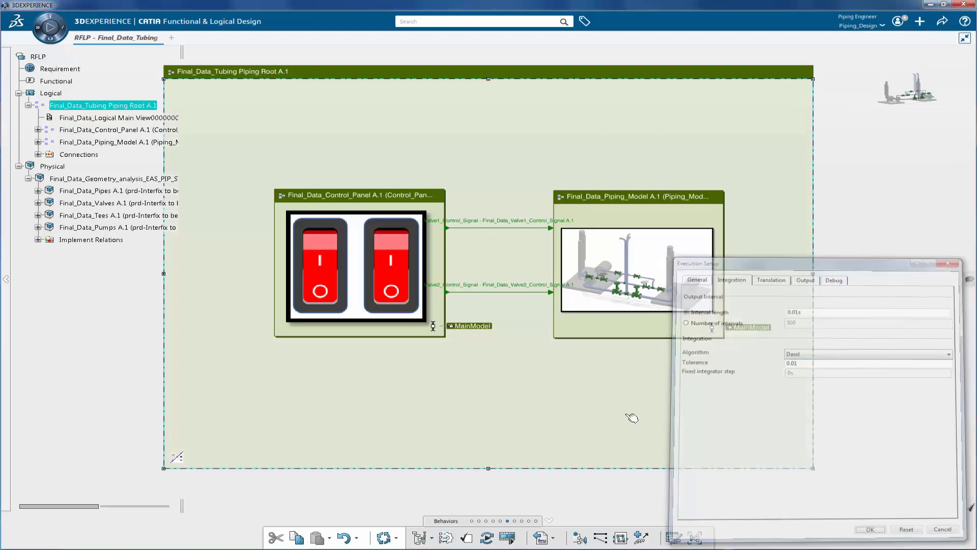
{"action": "left_click", "coordinate": [486, 538]}
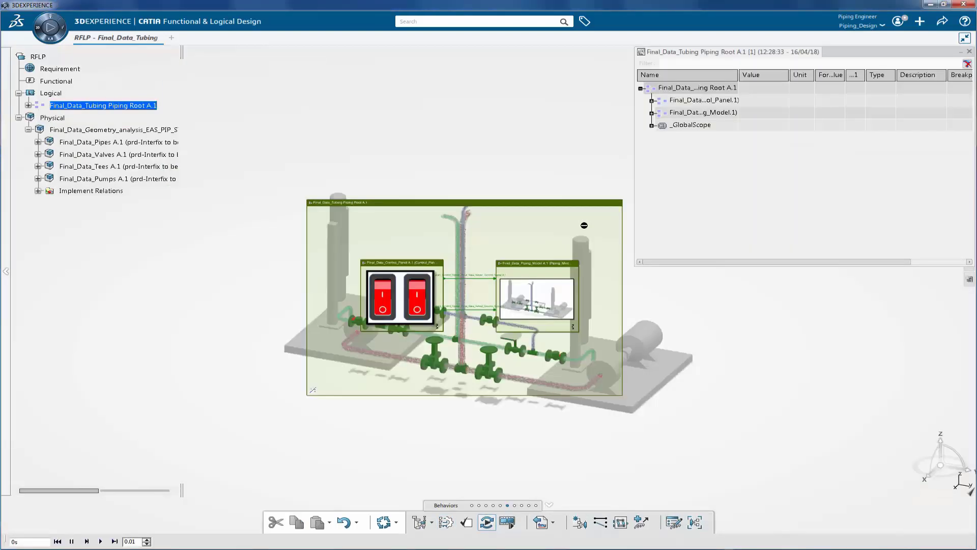
- Open the control panel's MainModel window, play the simulation, and switch on Valve1 and Valve2
{"action": "left_click", "coordinate": [651, 100]}
{"action": "double_click", "coordinate": [697, 113]}
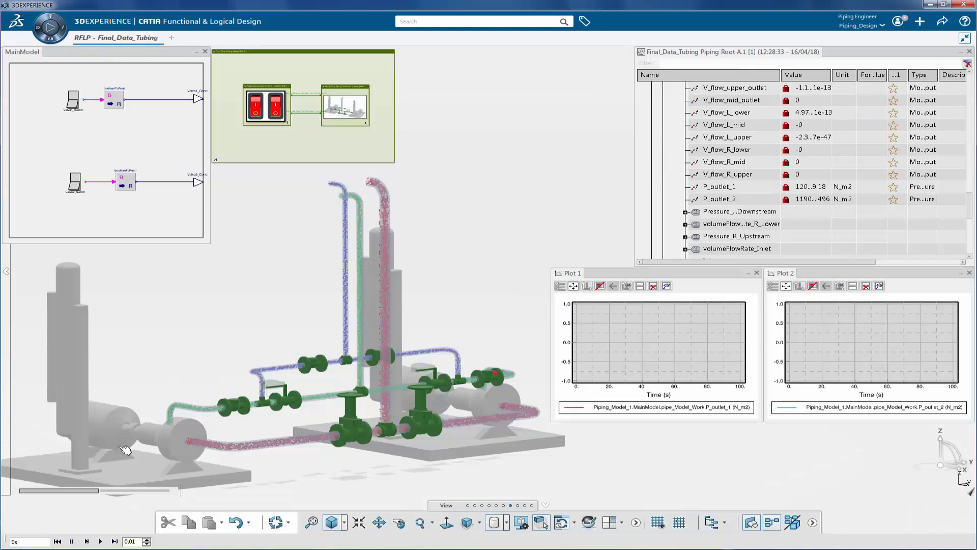
{"action": "left_click", "coordinate": [102, 542]}
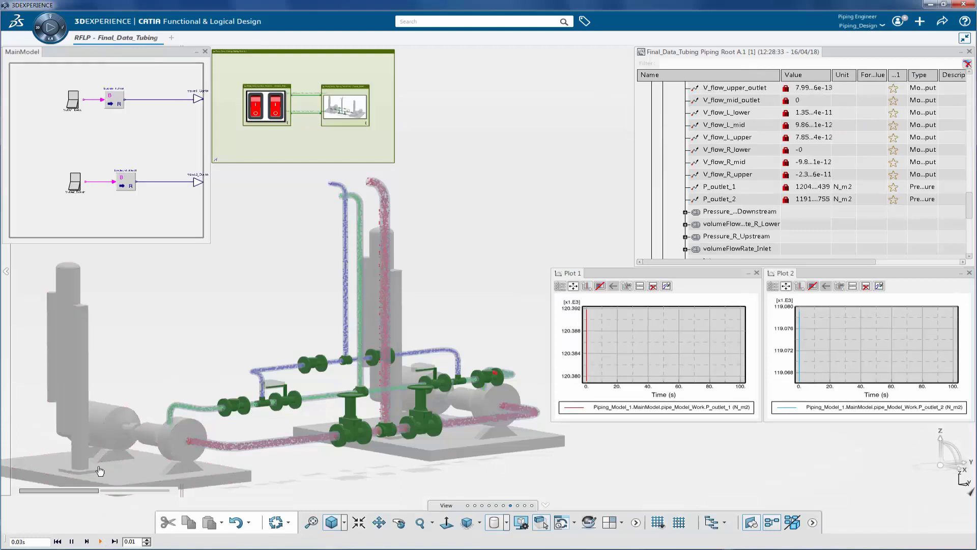
{"action": "left_click", "coordinate": [80, 106]}
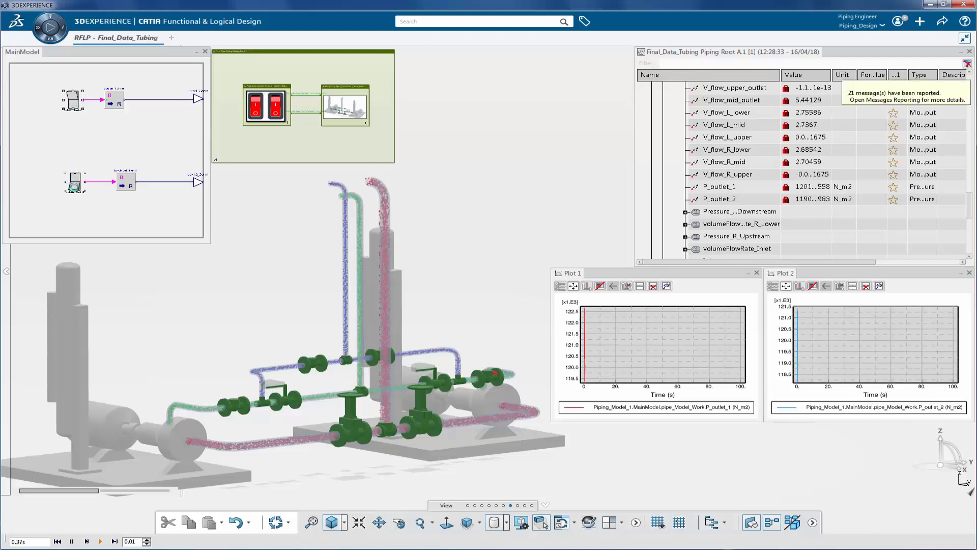
{"action": "left_click", "coordinate": [75, 185]}
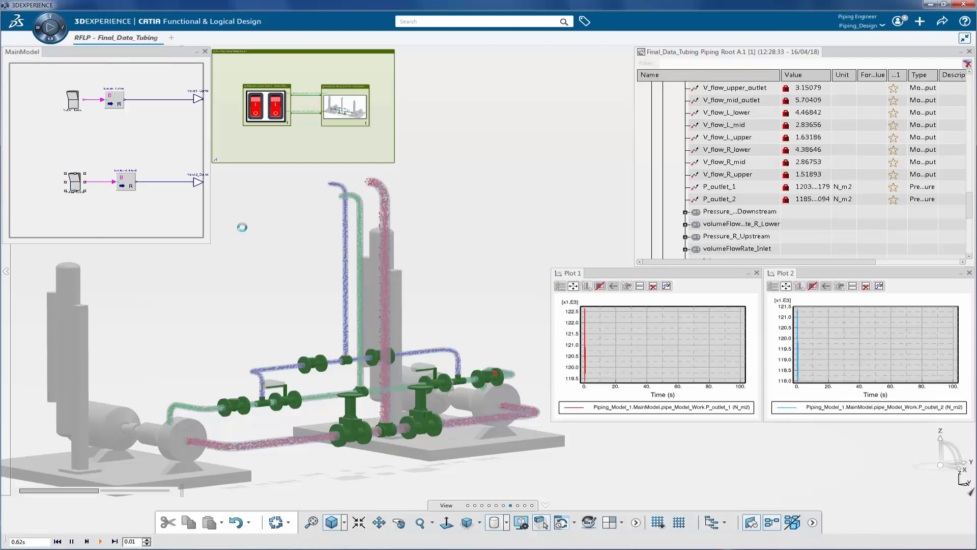
- While the simulation runs, flip the Valve2, Valve1, then Valve2 switches again
{"action": "scroll", "coordinate": [346, 429], "scroll_direction": "up", "scroll_amount": 6}
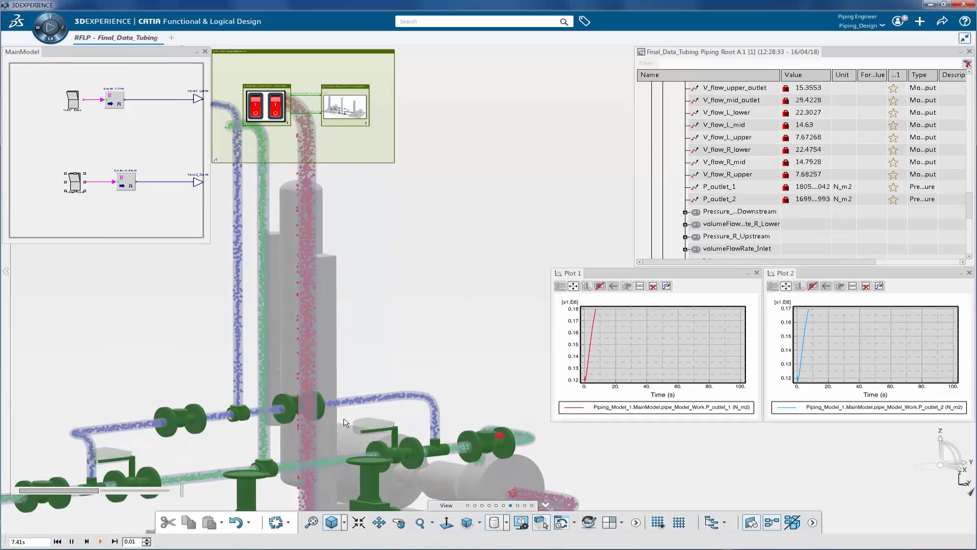
{"action": "scroll", "coordinate": [345, 426], "scroll_direction": "down", "scroll_amount": 6}
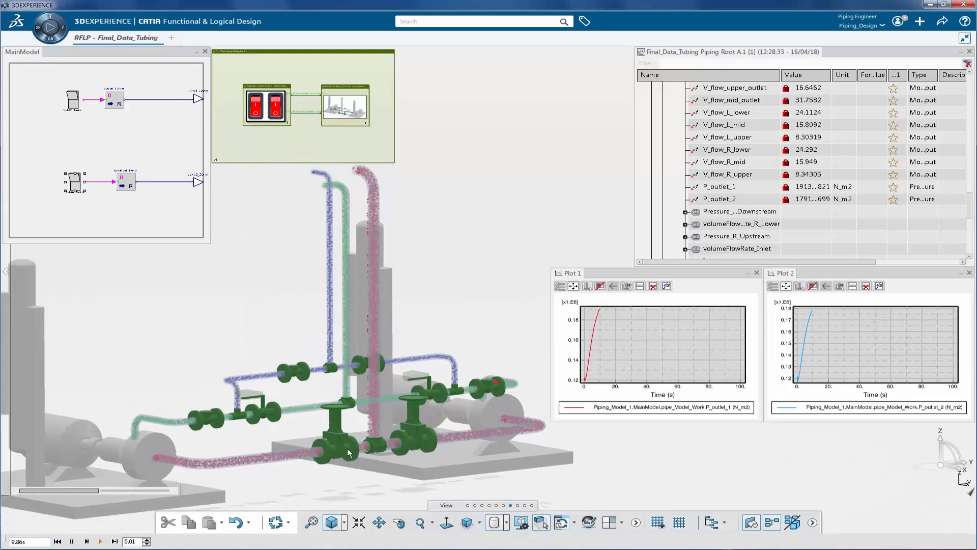
{"action": "scroll", "coordinate": [348, 450], "scroll_direction": "down", "scroll_amount": 3}
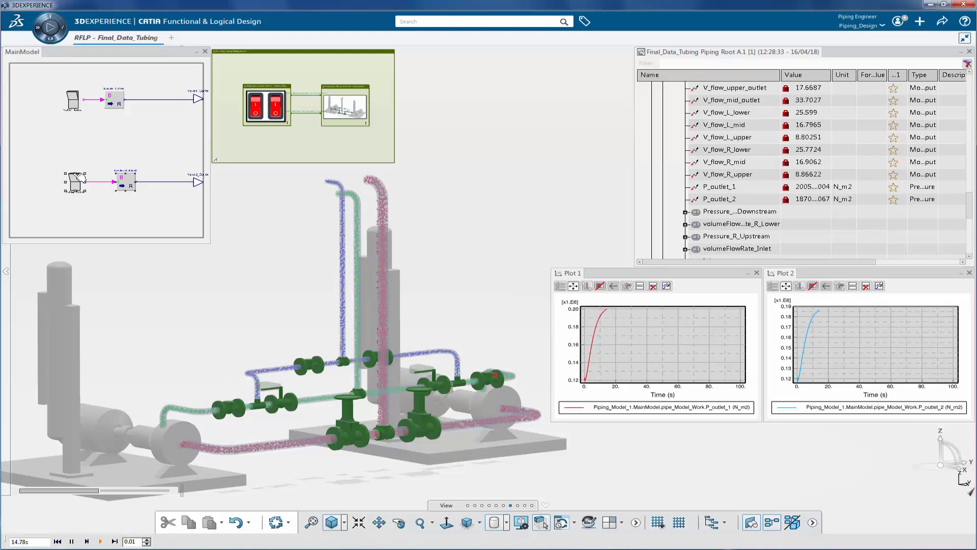
{"action": "left_click", "coordinate": [76, 178]}
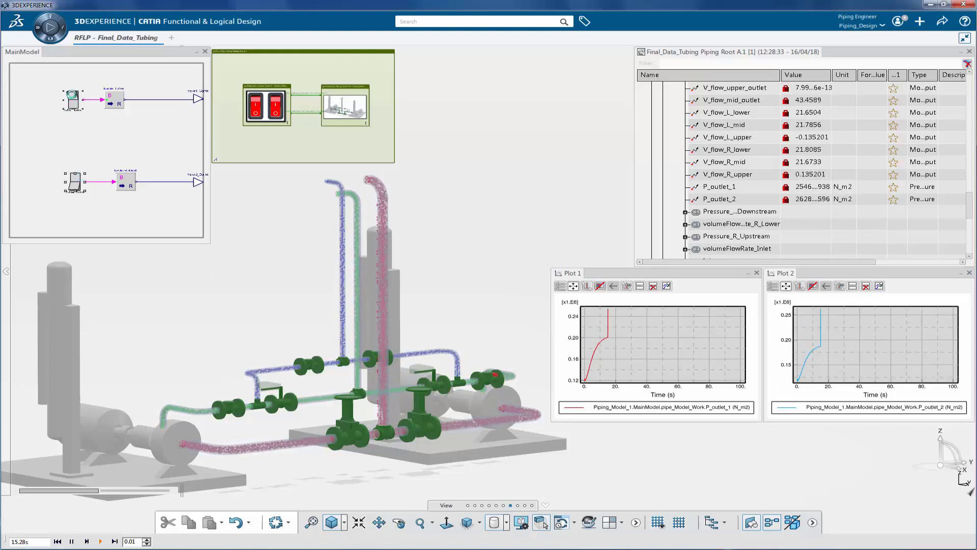
{"action": "left_click", "coordinate": [76, 98]}
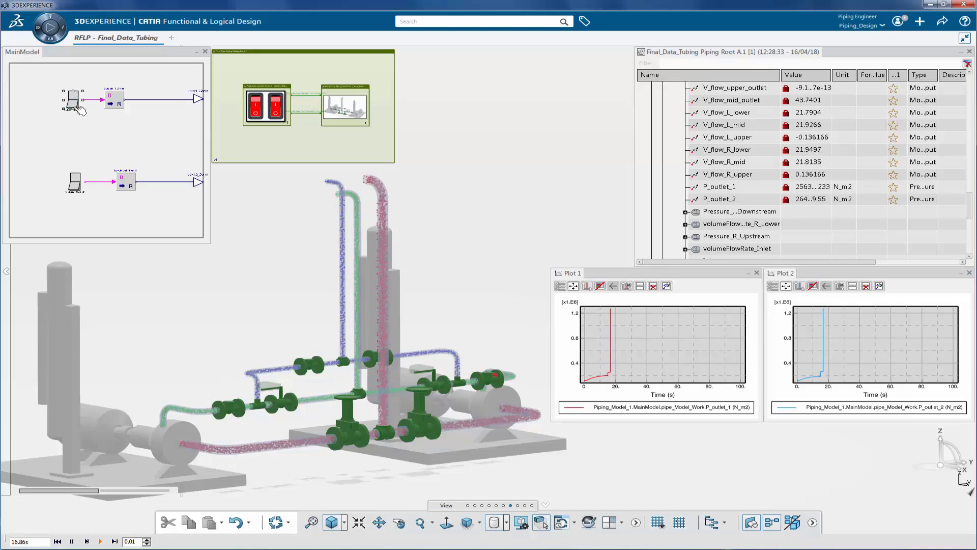
{"action": "left_click", "coordinate": [76, 178]}
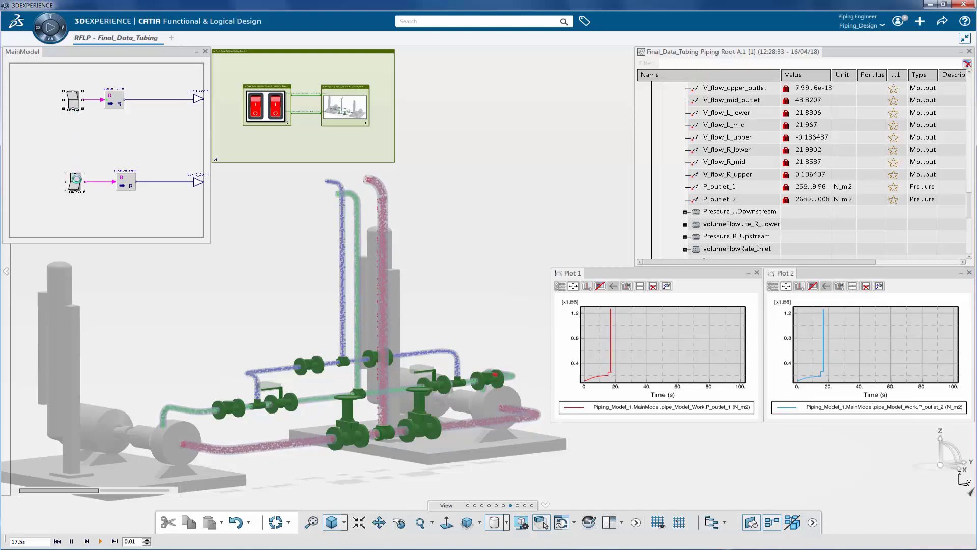